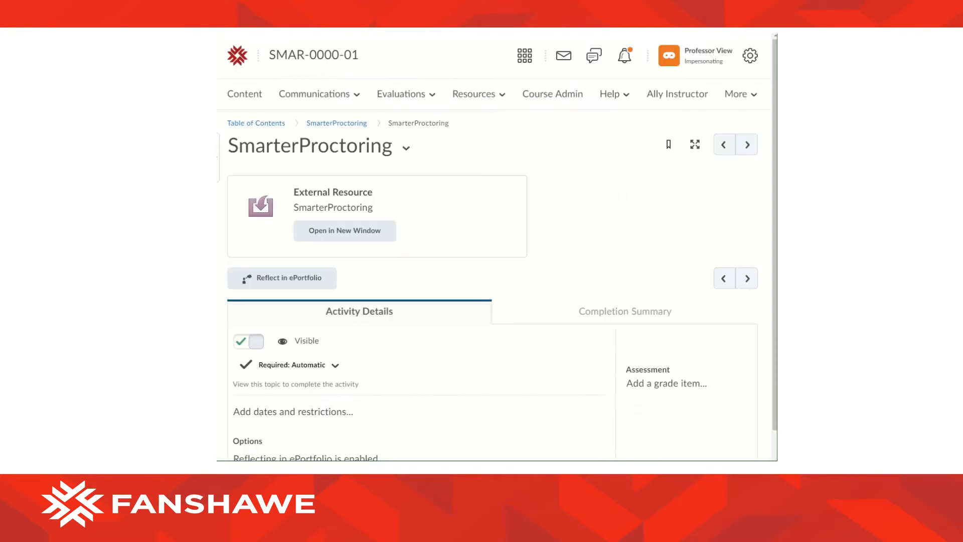
Open the Final Exam quiz for editing from Evaluations > Quizzes in Brightspace.
{"action": "left_click", "coordinate": [408, 97]}
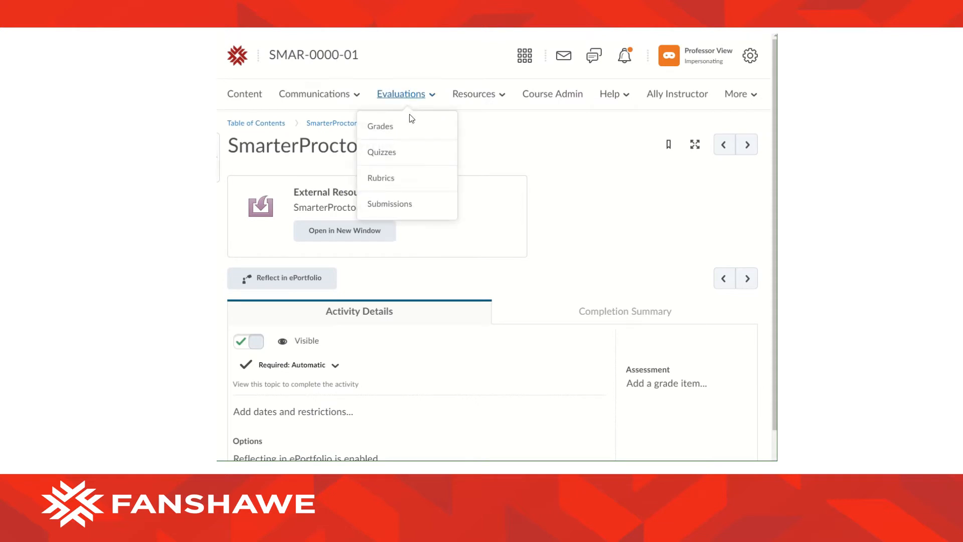
{"action": "left_click", "coordinate": [389, 154]}
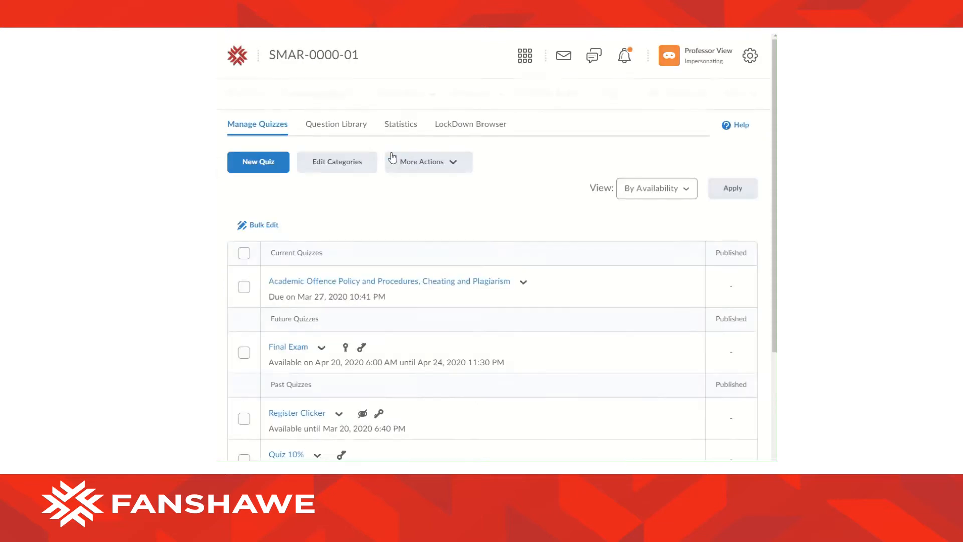
{"action": "scroll", "coordinate": [510, 267], "scroll_direction": "down", "scroll_amount": 1}
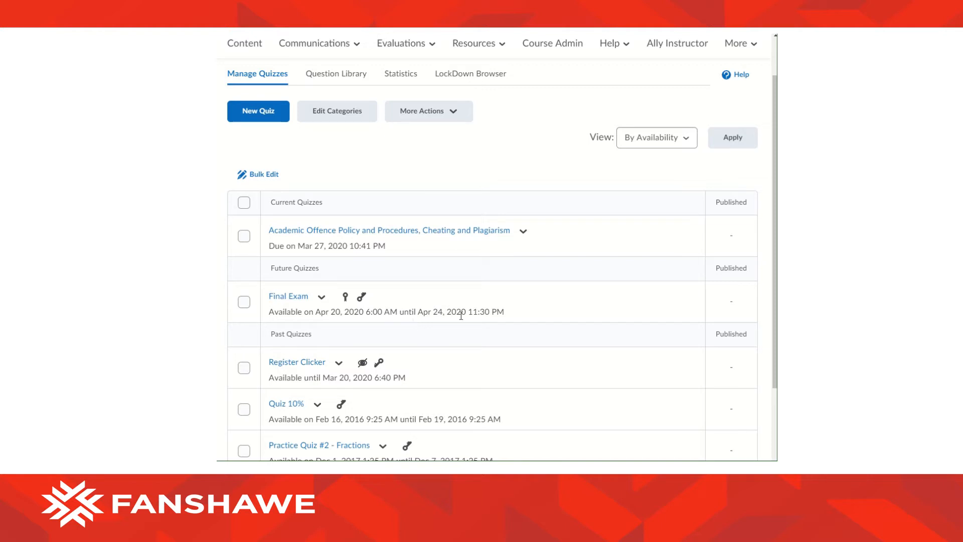
{"action": "left_click", "coordinate": [303, 297]}
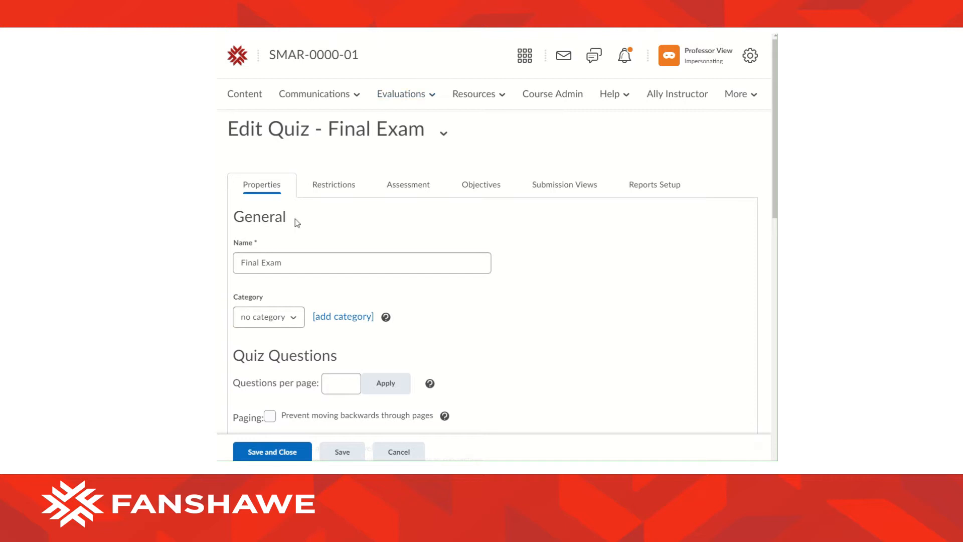
Copy 'Final Exam' from the Brightspace quiz name into SmarterProctoring's Exam Name field.
{"action": "left_click", "coordinate": [299, 254]}
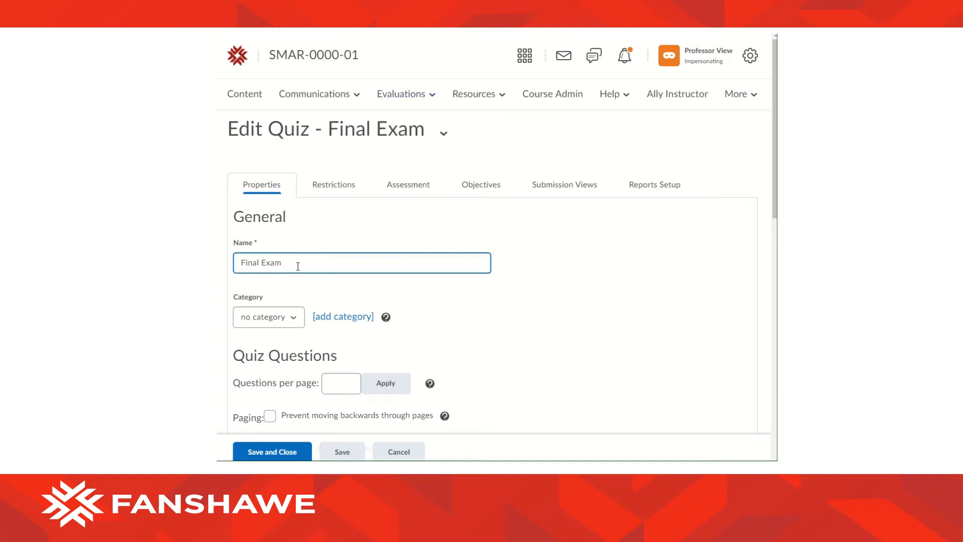
{"action": "key", "text": "ctrl+a"}
{"action": "left_click", "coordinate": [365, 31]}
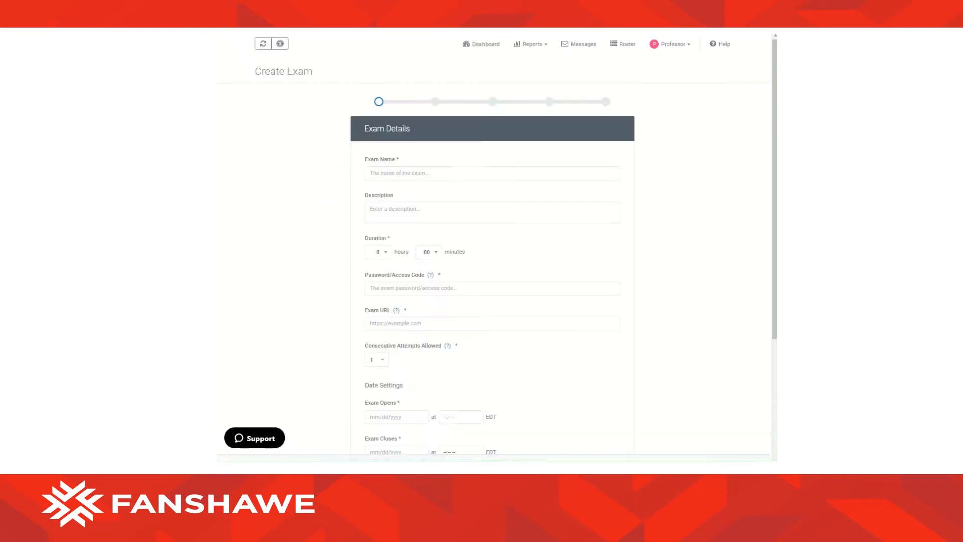
{"action": "left_click", "coordinate": [422, 172]}
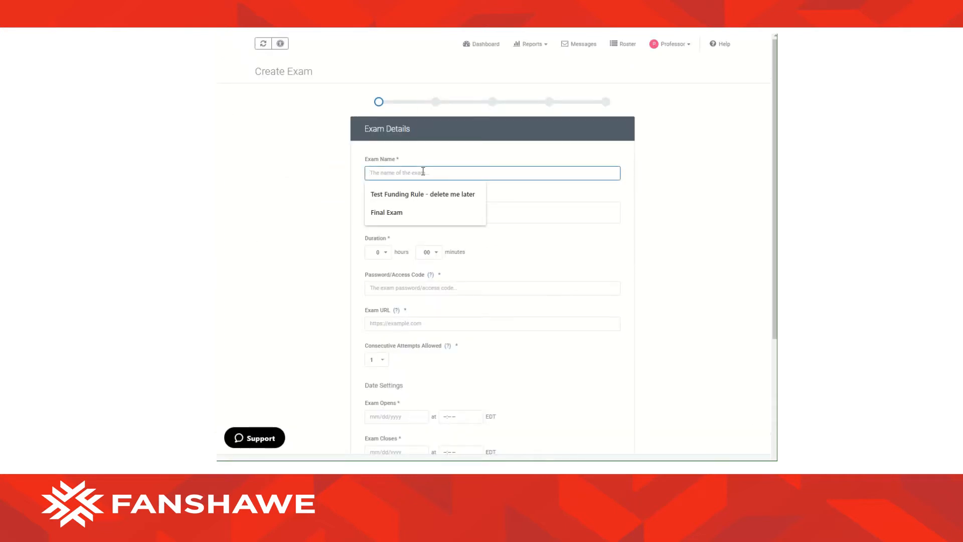
{"action": "key", "text": "Down"}
{"action": "key", "text": "Down"}
{"action": "key", "text": "Return"}
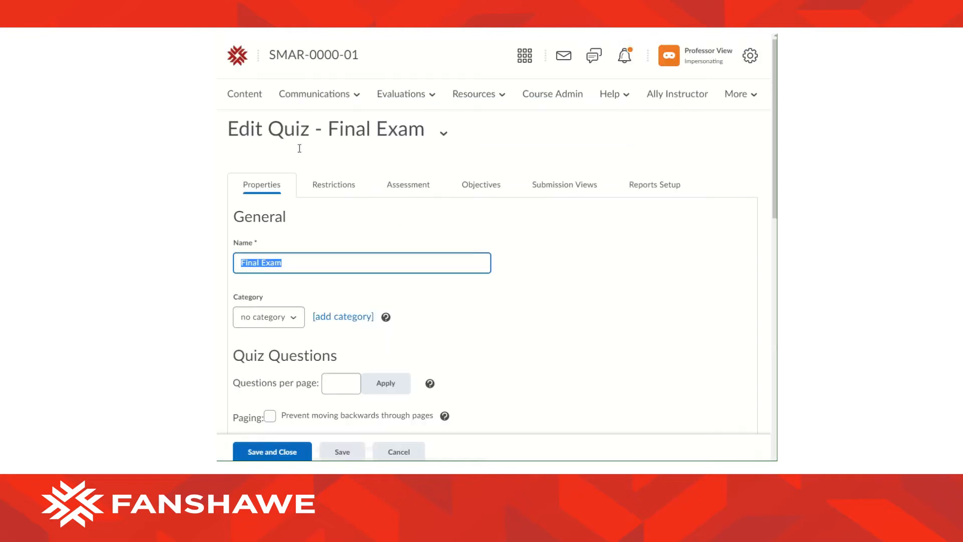
Check the quiz's time limit under Brightspace's dates and restrictions.
{"action": "left_click", "coordinate": [322, 189]}
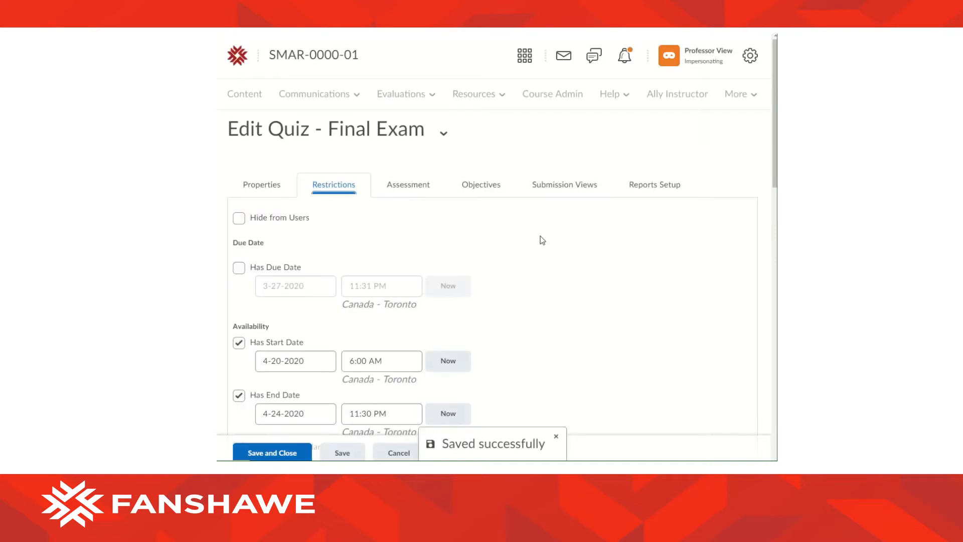
{"action": "scroll", "coordinate": [542, 240], "scroll_direction": "down", "scroll_amount": 7}
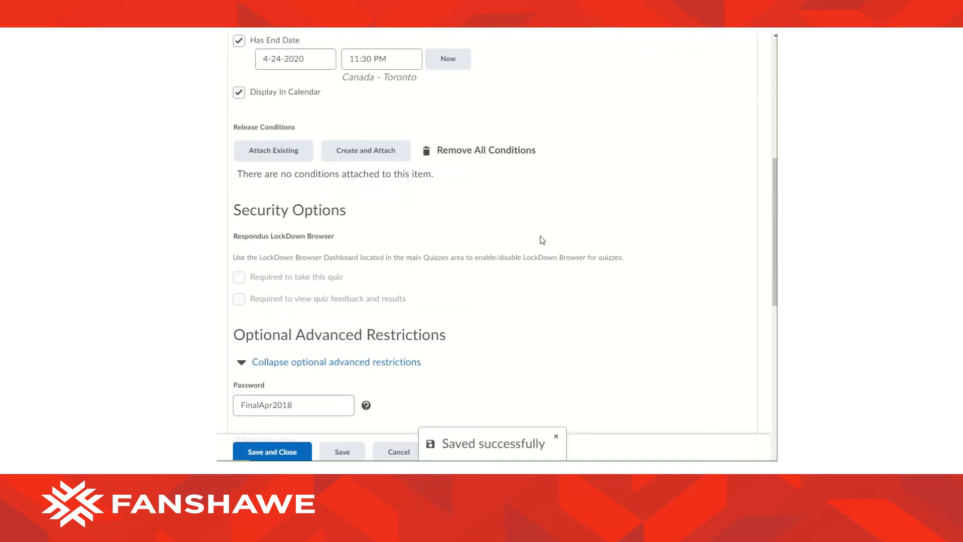
{"action": "scroll", "coordinate": [542, 240], "scroll_direction": "down", "scroll_amount": 8}
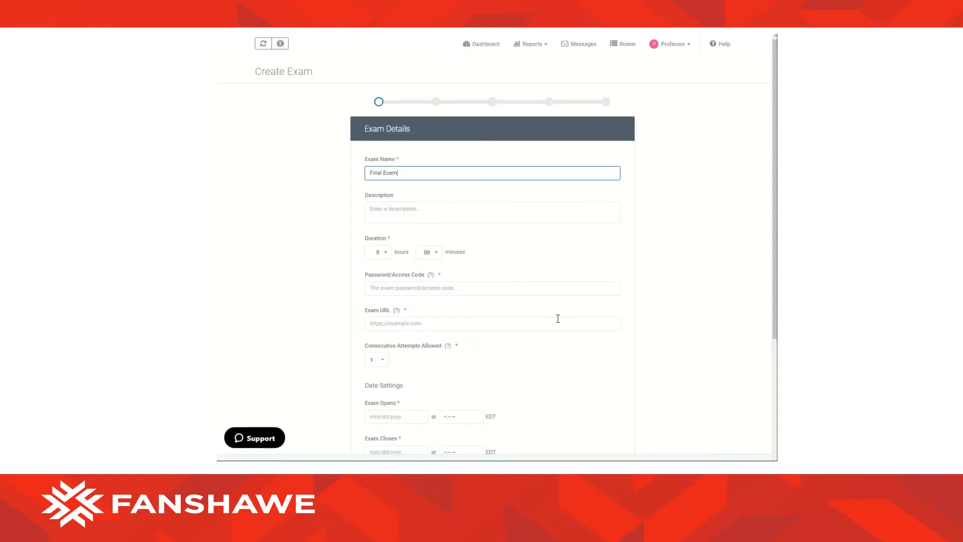
{"action": "left_click", "coordinate": [388, 251]}
Set the exam duration to 2 hours and use the quiz password as its access code.
{"action": "left_click", "coordinate": [384, 279]}
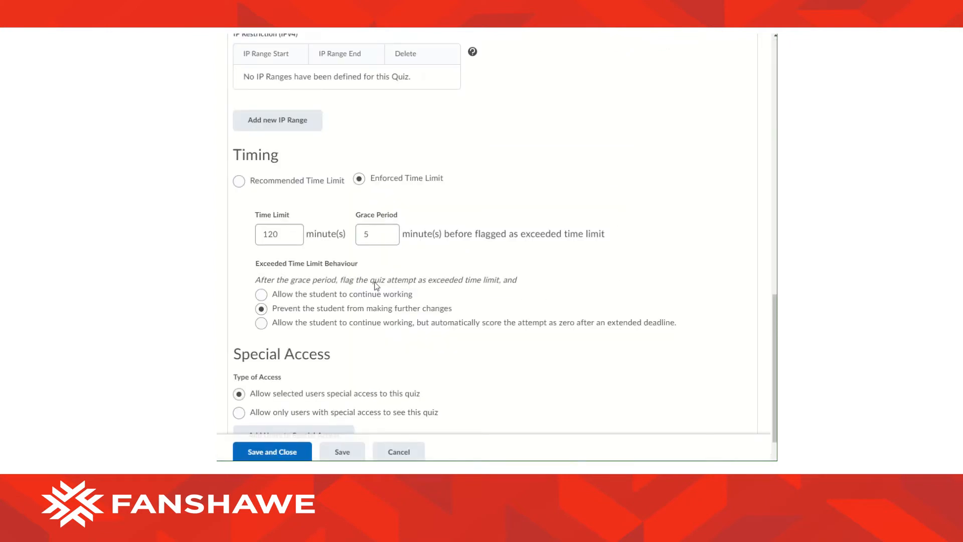
{"action": "scroll", "coordinate": [376, 286], "scroll_direction": "up", "scroll_amount": 3}
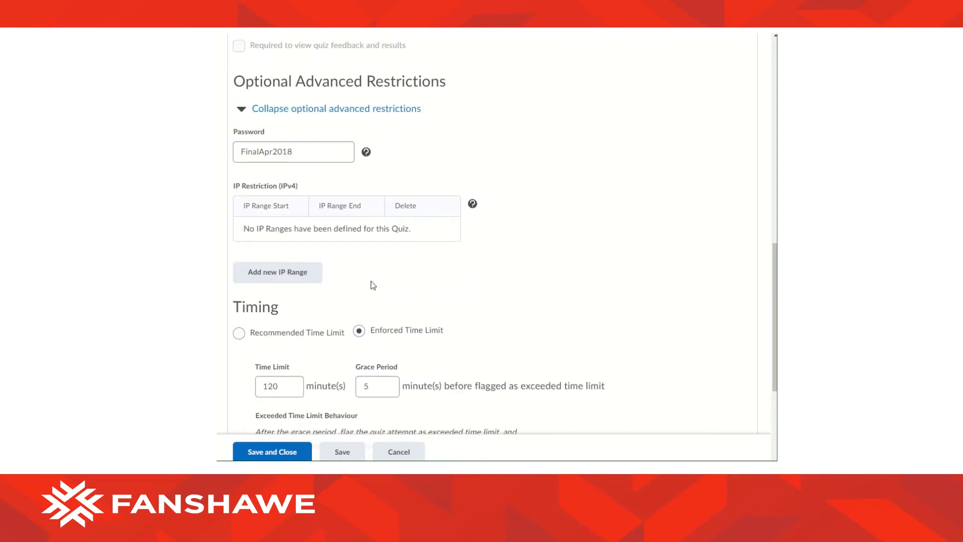
{"action": "left_click_drag", "start_coordinate": [316, 151], "coordinate": [240, 151]}
{"action": "key", "text": "ctrl+c"}
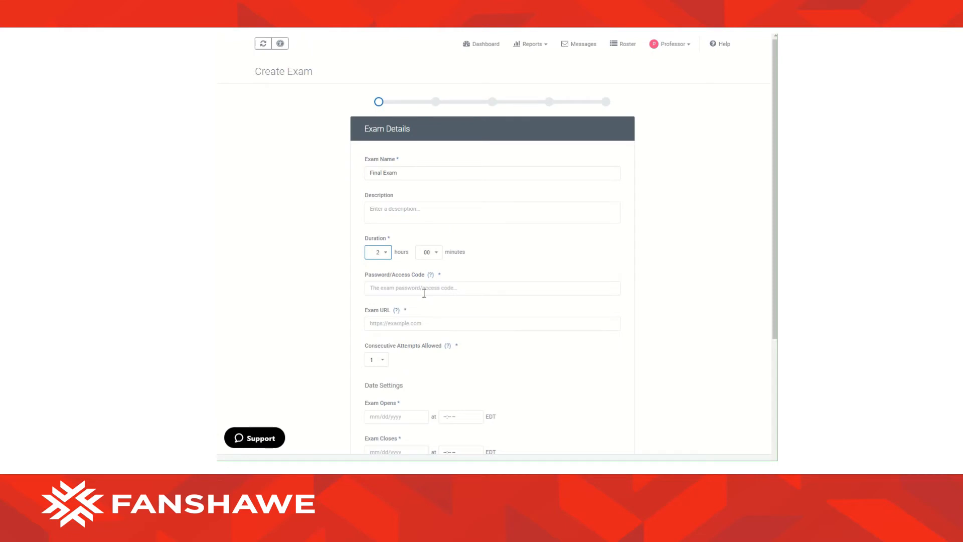
{"action": "left_click", "coordinate": [426, 286]}
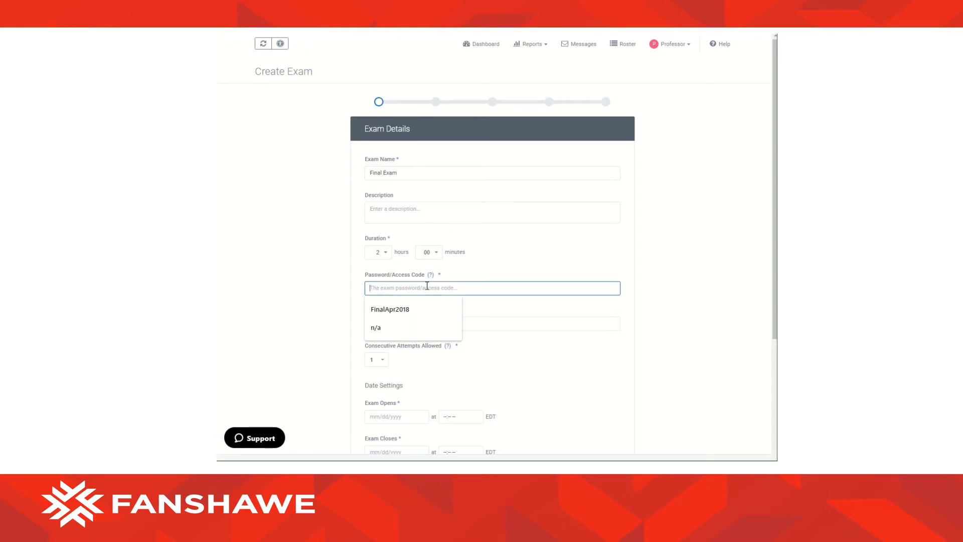
{"action": "key", "text": "ctrl+v"}
{"action": "scroll", "coordinate": [511, 272], "scroll_direction": "down", "scroll_amount": 3}
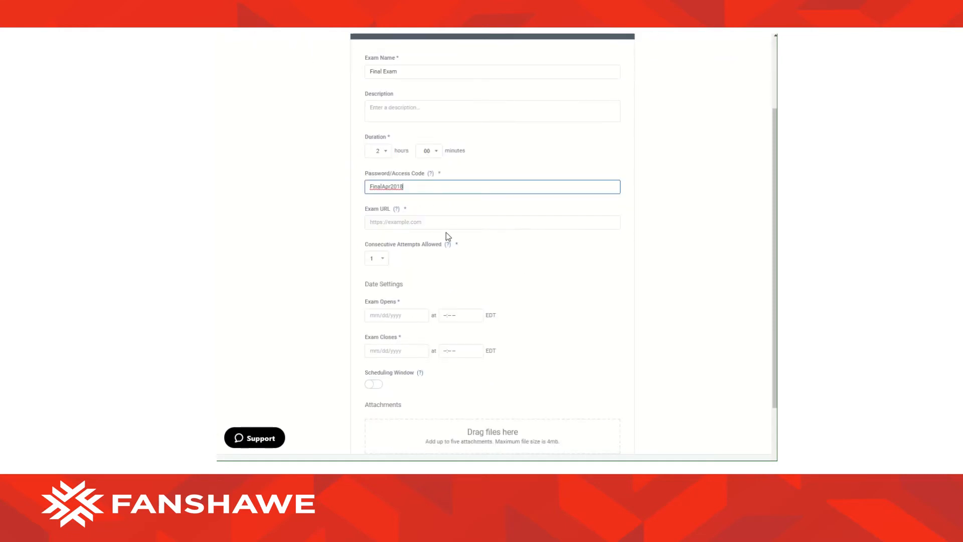
{"action": "left_click", "coordinate": [435, 221]}
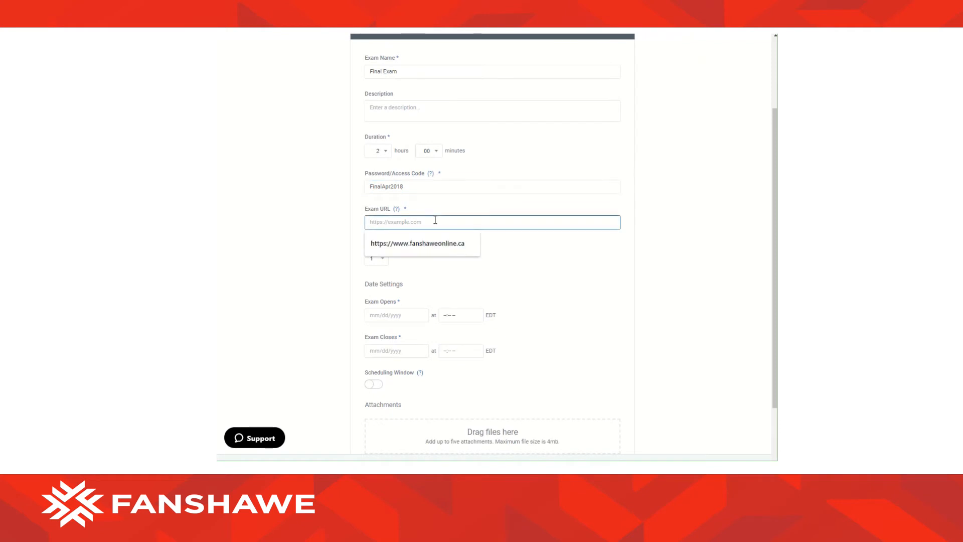
{"action": "left_click", "coordinate": [426, 252]}
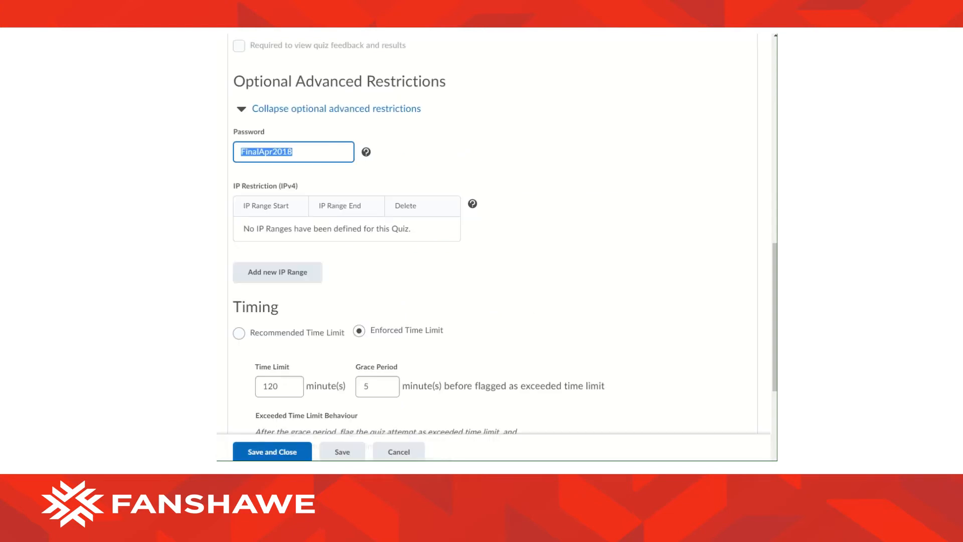
Set the exam to open on 04/20/2020 at 06:00 AM, matching the quiz start date.
{"action": "scroll", "coordinate": [523, 329], "scroll_direction": "up", "scroll_amount": 5}
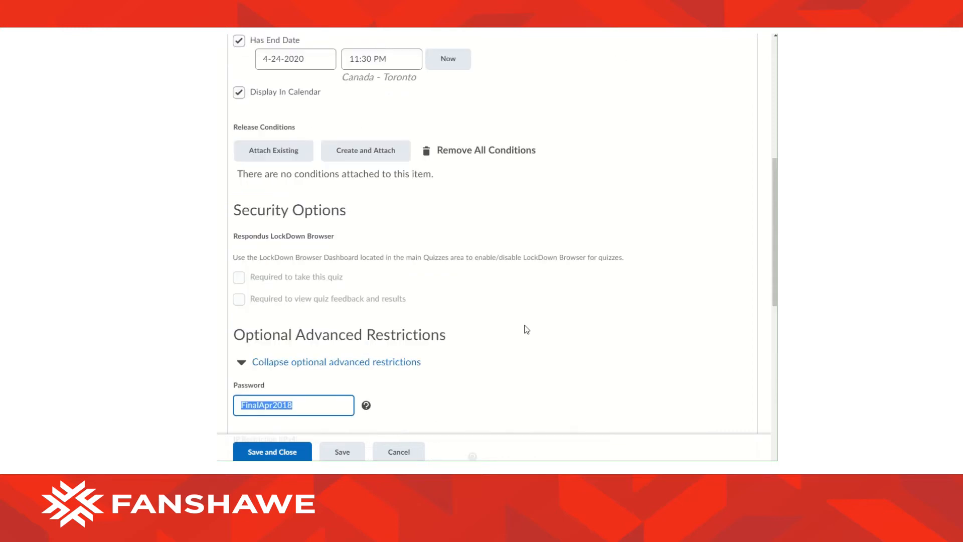
{"action": "scroll", "coordinate": [526, 329], "scroll_direction": "up", "scroll_amount": 3}
{"action": "left_click", "coordinate": [265, 150]}
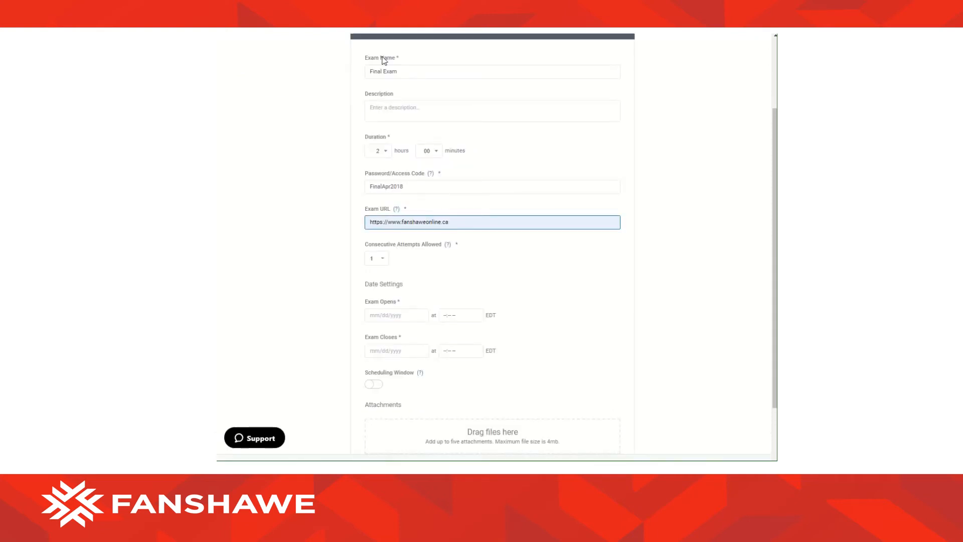
{"action": "left_click", "coordinate": [401, 314]}
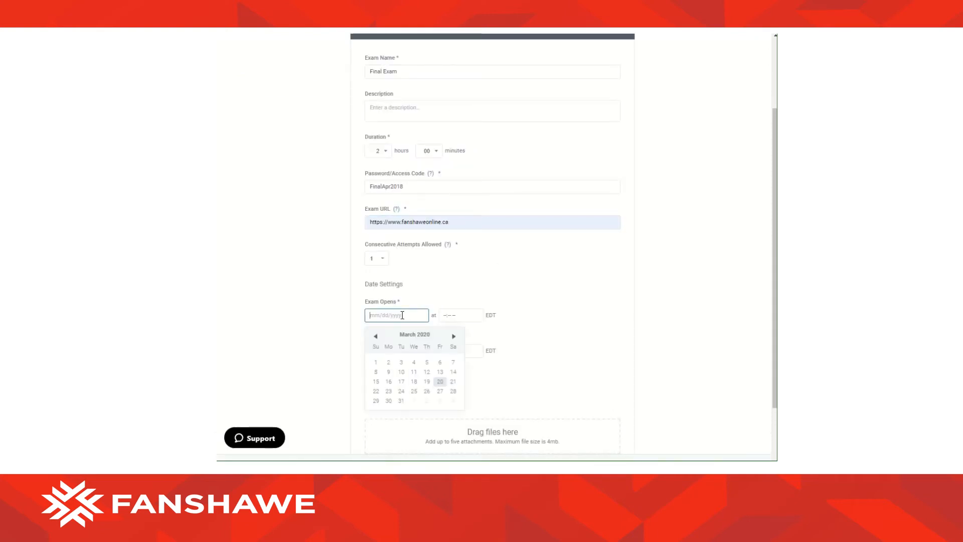
{"action": "left_click", "coordinate": [454, 337]}
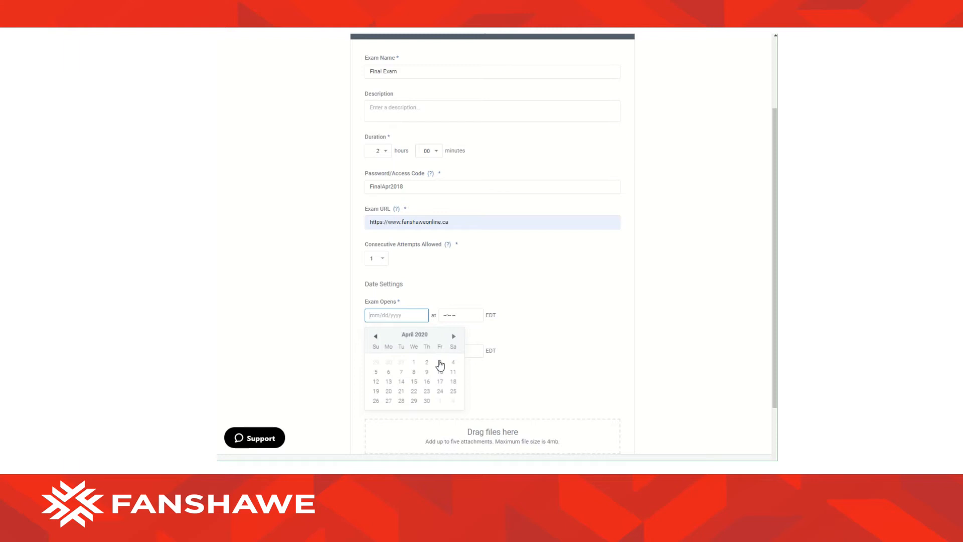
{"action": "left_click", "coordinate": [391, 391]}
{"action": "left_click", "coordinate": [445, 316]}
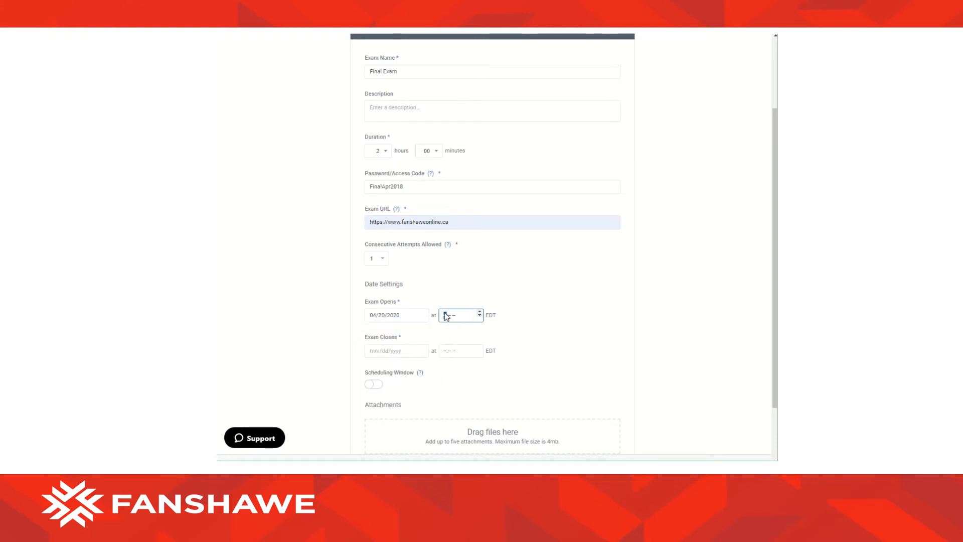
{"action": "type", "text": "100a"}
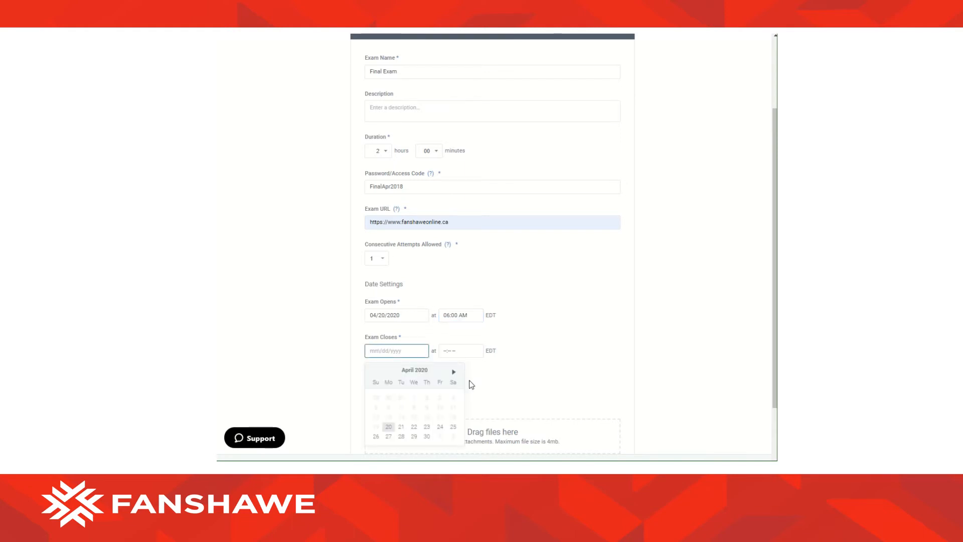
Set the exam to close on 04/24/2020 at 11:30 PM.
{"action": "left_click", "coordinate": [440, 427]}
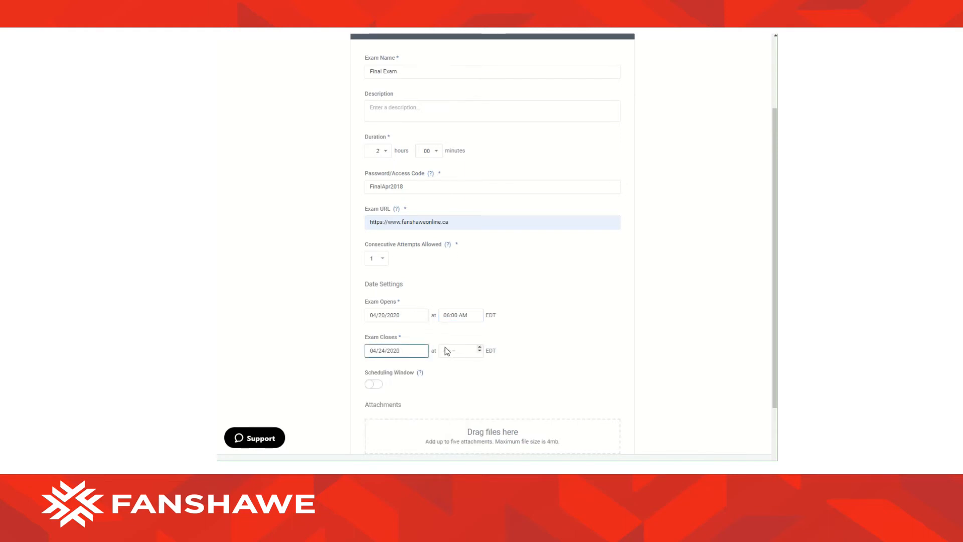
{"action": "left_click", "coordinate": [453, 350]}
{"action": "type", "text": "11:30"}
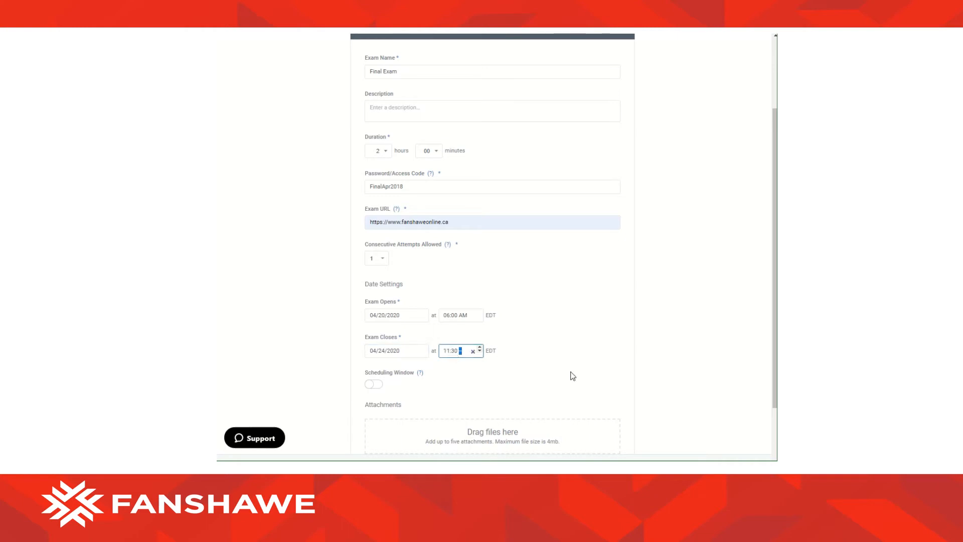
{"action": "left_click", "coordinate": [568, 368]}
{"action": "scroll", "coordinate": [565, 365], "scroll_direction": "down", "scroll_amount": 2}
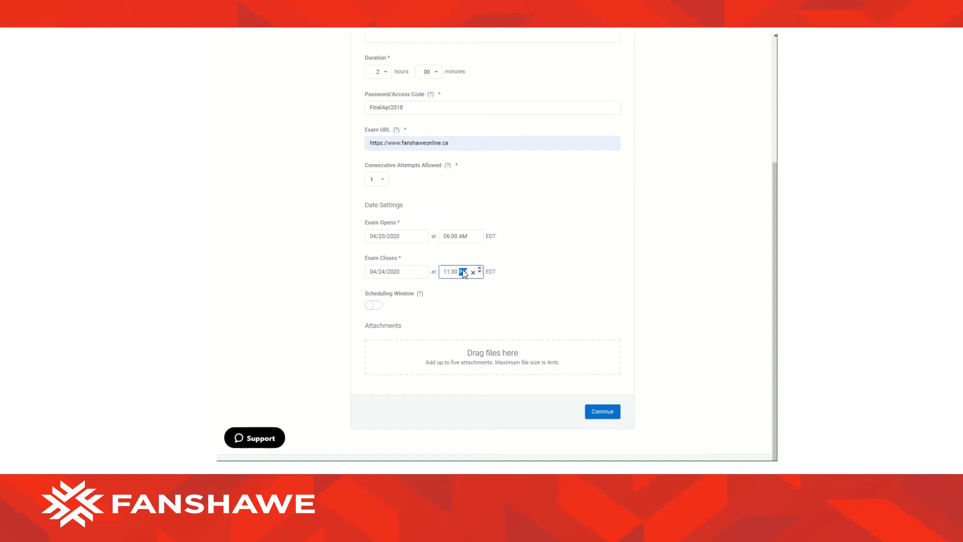
{"action": "left_click", "coordinate": [450, 314]}
On Permitted Items, switch on Notes and Calculator while leaving Open Textbook off.
{"action": "left_click", "coordinate": [611, 411]}
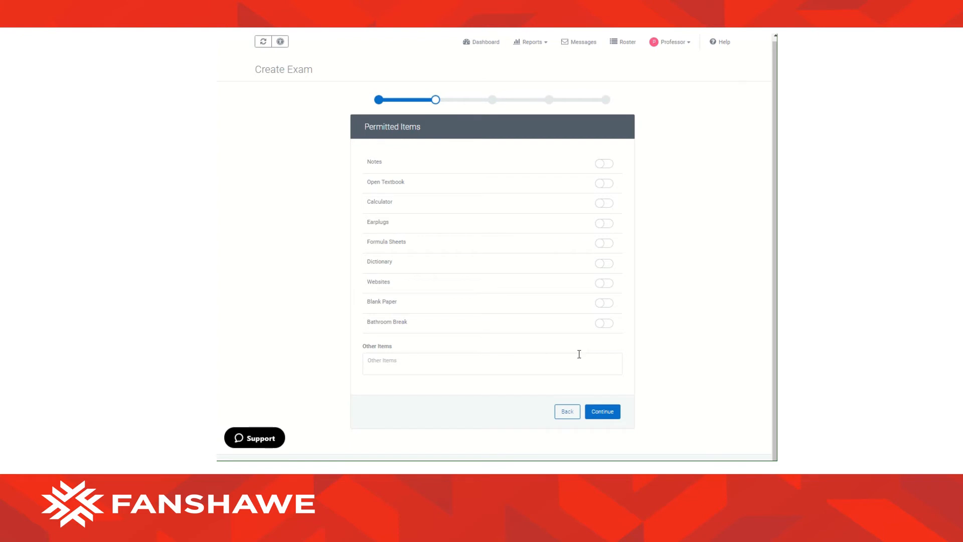
{"action": "left_click", "coordinate": [608, 163]}
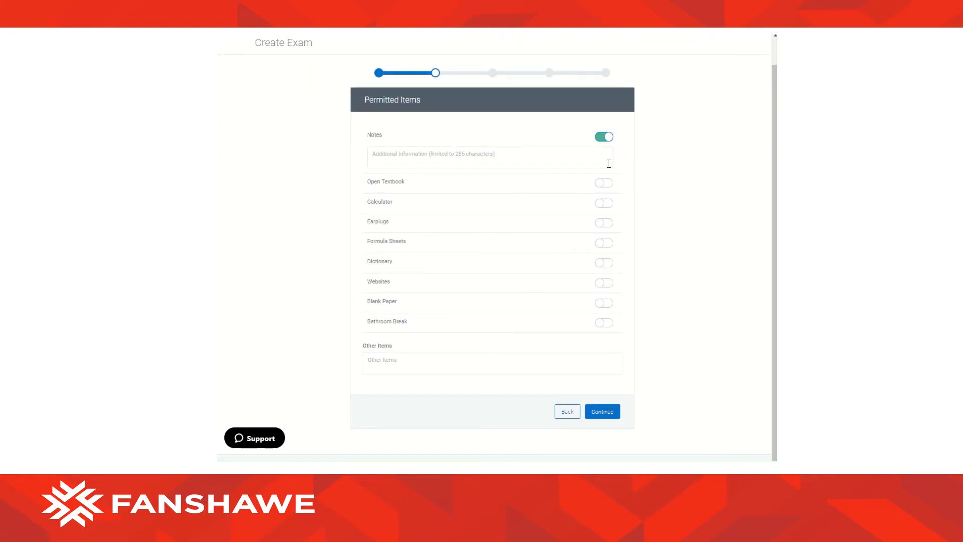
{"action": "left_click", "coordinate": [538, 155]}
{"action": "left_click", "coordinate": [604, 183]}
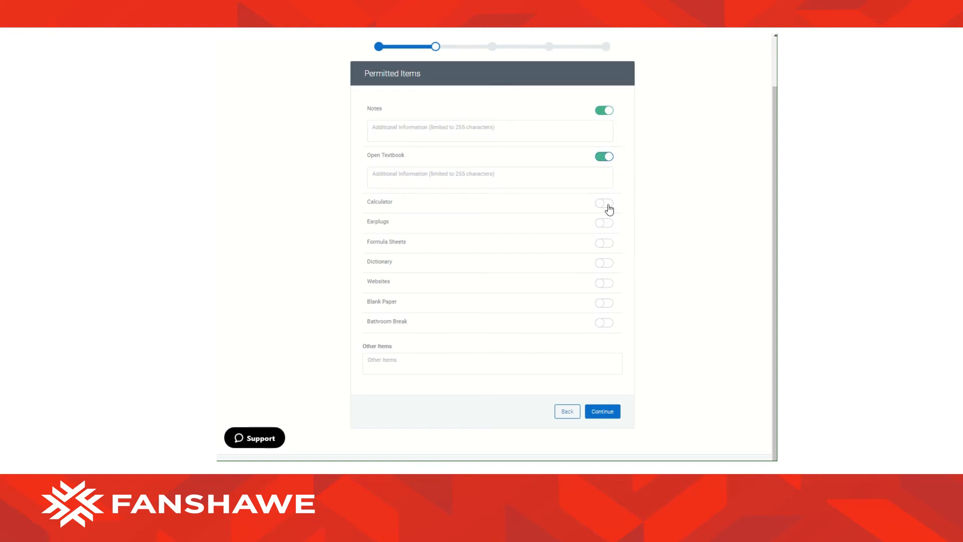
{"action": "left_click", "coordinate": [608, 204]}
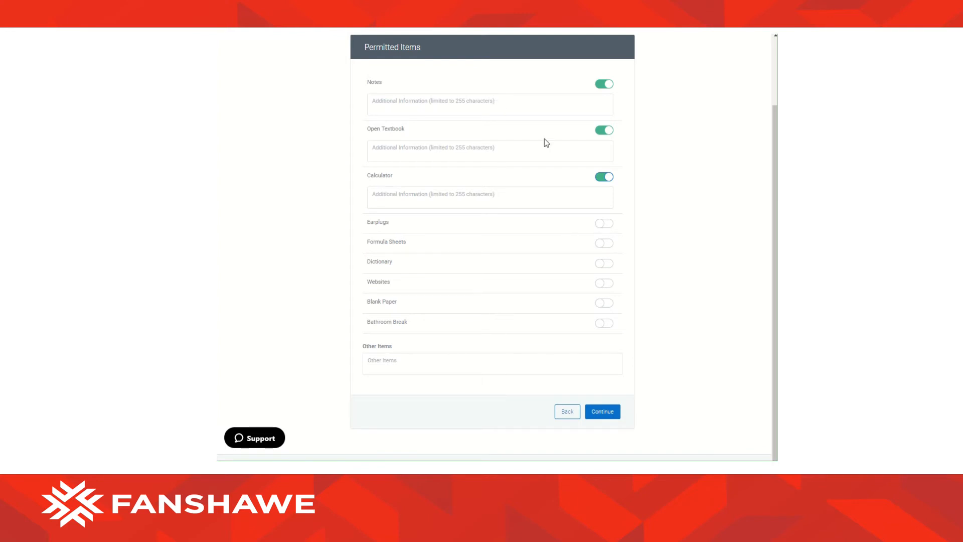
{"action": "left_click", "coordinate": [604, 132]}
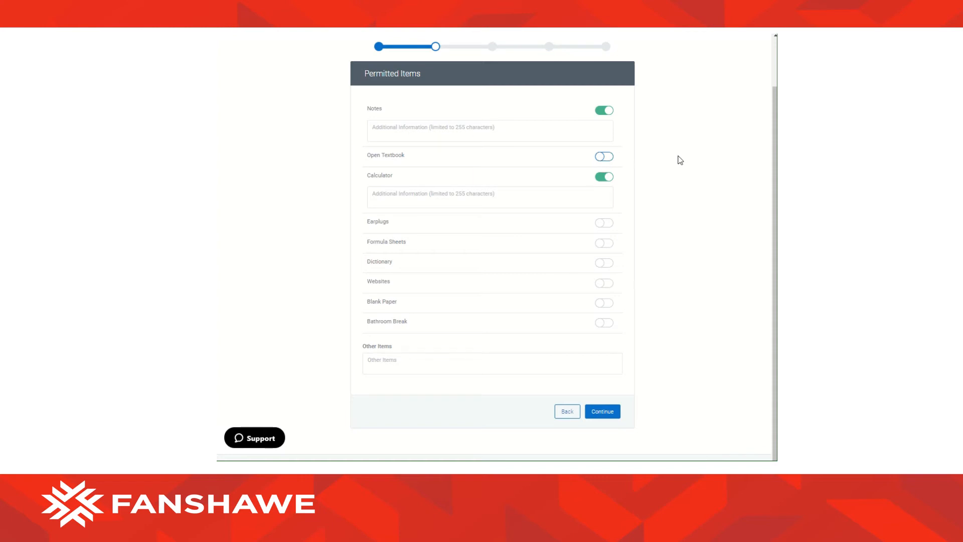
{"action": "left_click", "coordinate": [464, 128]}
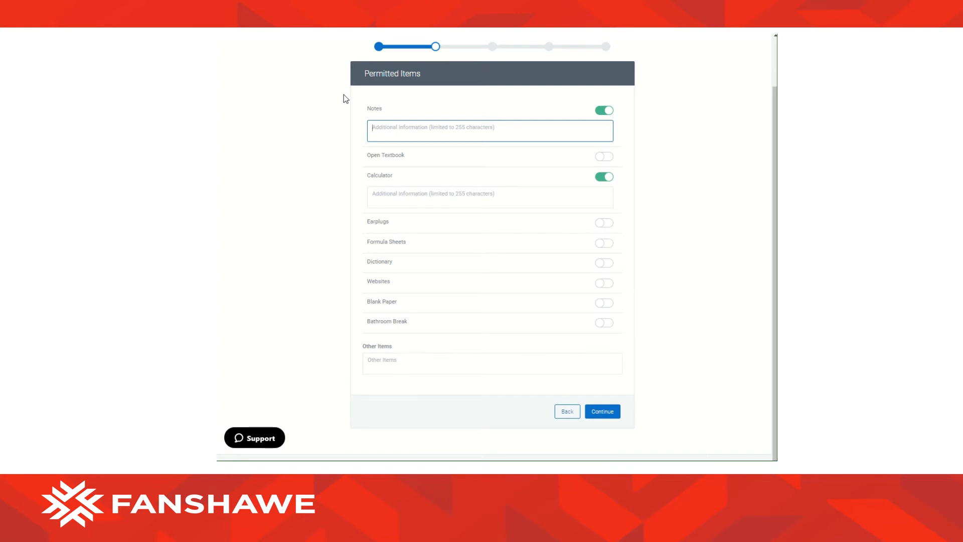
Describe notes as '1 8*11 paper size of notes', allow '2 sheets of blank paper', and list MS Excel.
{"action": "type", "text": "1 8"}
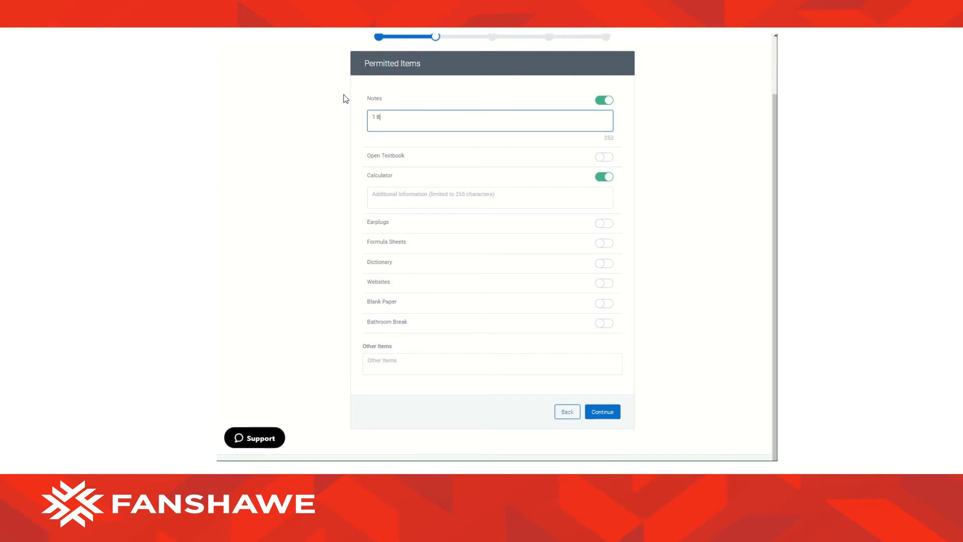
{"action": "type", "text": "*11 paper size of notes"}
{"action": "left_click", "coordinate": [603, 303]}
{"action": "scroll", "coordinate": [606, 305], "scroll_direction": "down", "scroll_amount": 1}
{"action": "left_click", "coordinate": [506, 294]}
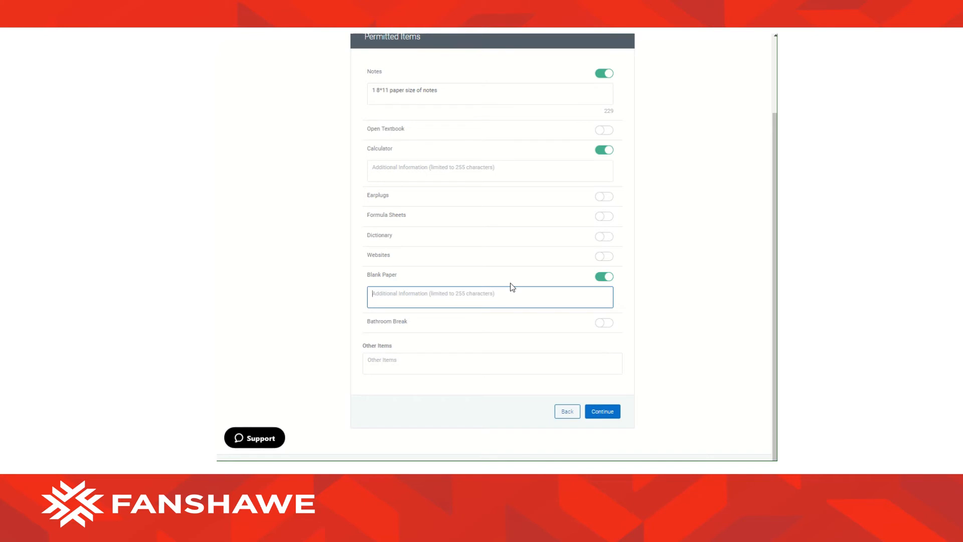
{"action": "type", "text": "2 sheet"}
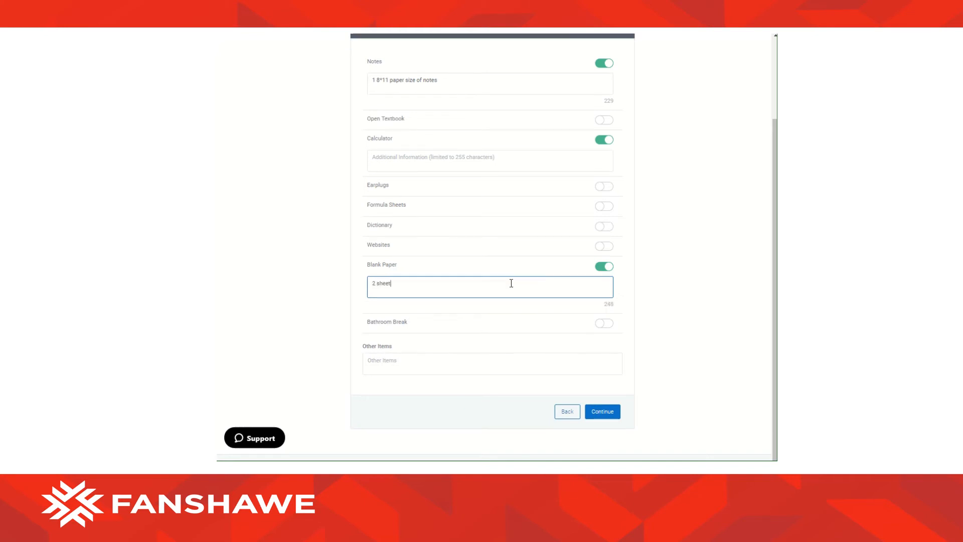
{"action": "type", "text": "s of blank paper"}
{"action": "left_click", "coordinate": [506, 369]}
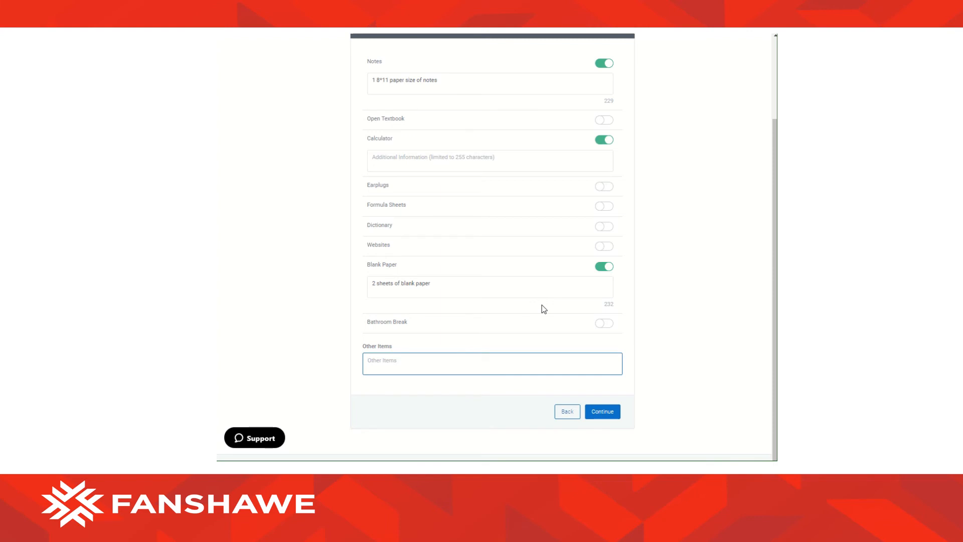
{"action": "type", "text": "MS Excel"}
Enter the excel-workbook submission note for students and paste the same note for proctors.
{"action": "left_click", "coordinate": [610, 418]}
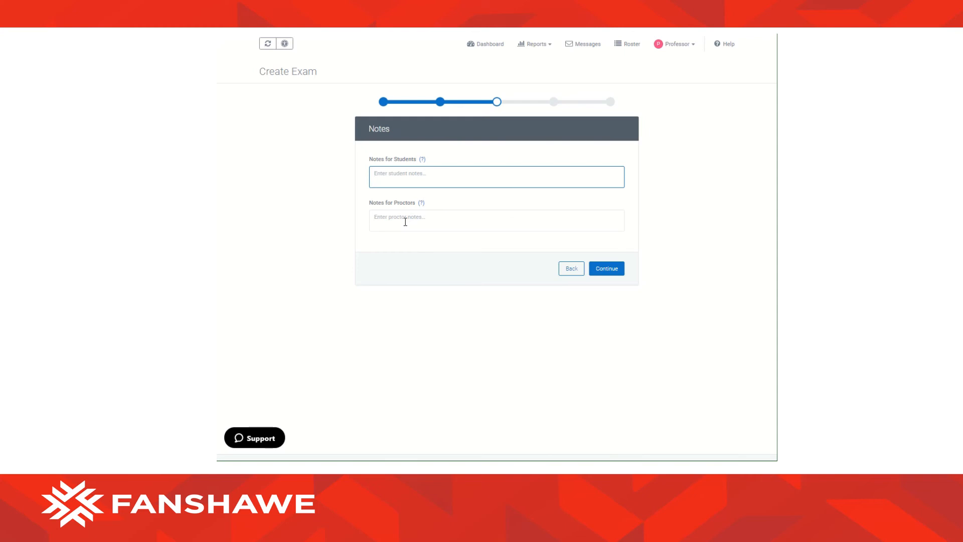
{"action": "type", "text": "Submit a completed excel workbook to the Fansh"}
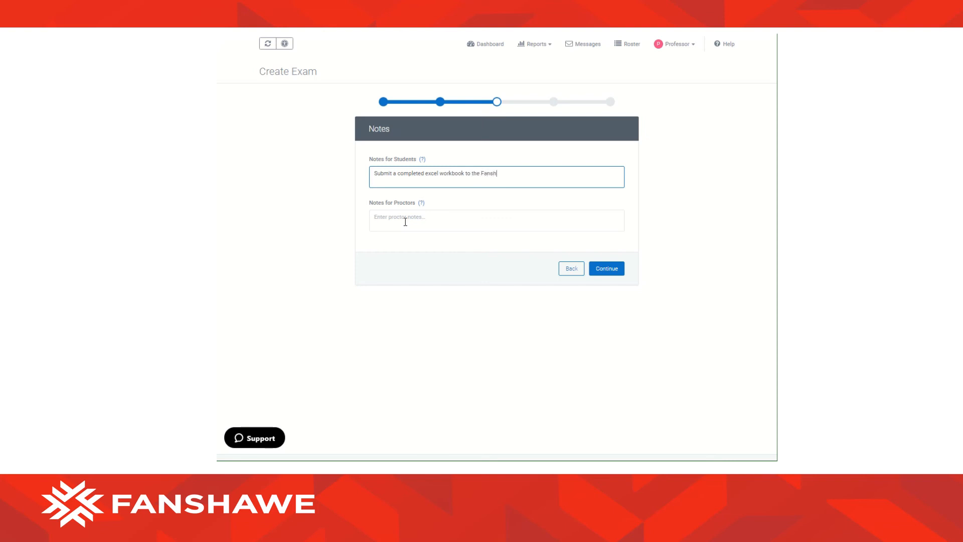
{"action": "type", "text": "aweOnline submission folder"}
{"action": "left_click_drag", "start_coordinate": [567, 173], "coordinate": [366, 178]}
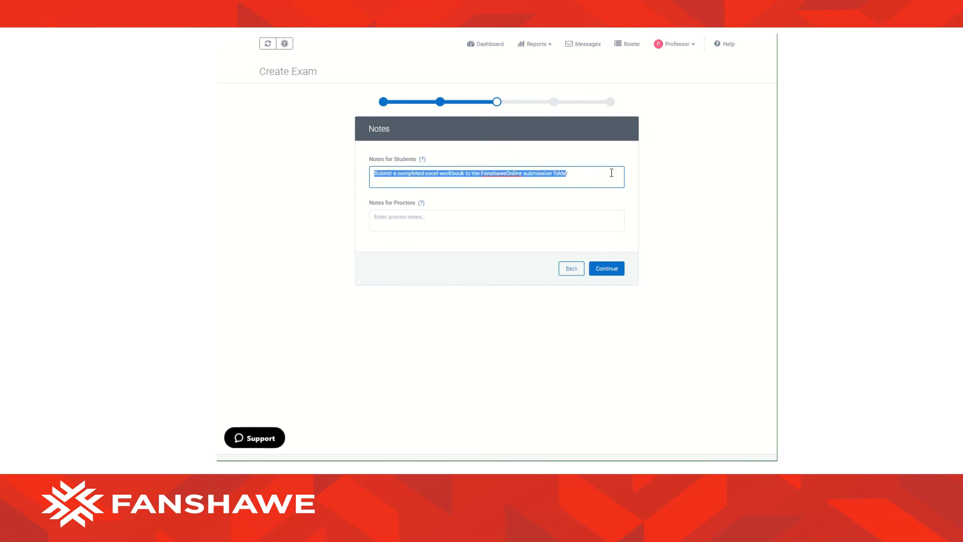
{"action": "left_click_drag", "start_coordinate": [610, 172], "coordinate": [330, 181]}
{"action": "key", "text": "ctrl+c"}
{"action": "left_click", "coordinate": [438, 223]}
{"action": "key", "text": "ctrl+v"}
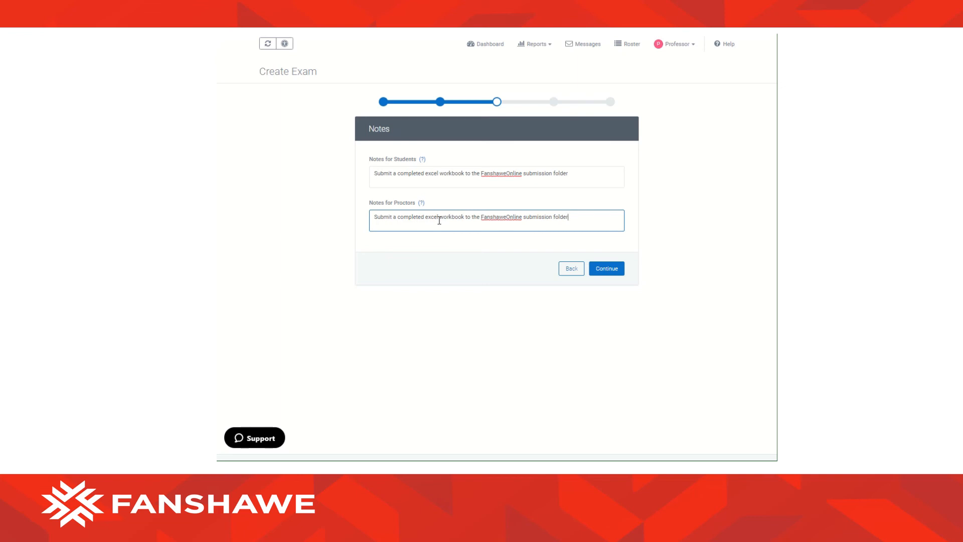
{"action": "left_click", "coordinate": [618, 270]}
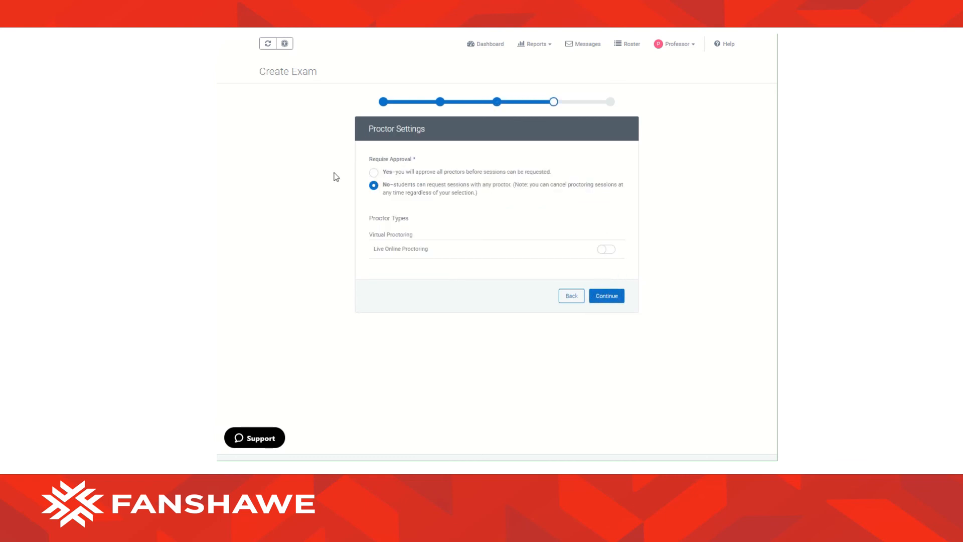
Enable Live Online Proctoring, review the summary, and confirm the Final Exam.
{"action": "left_click", "coordinate": [608, 250]}
{"action": "left_click", "coordinate": [606, 297]}
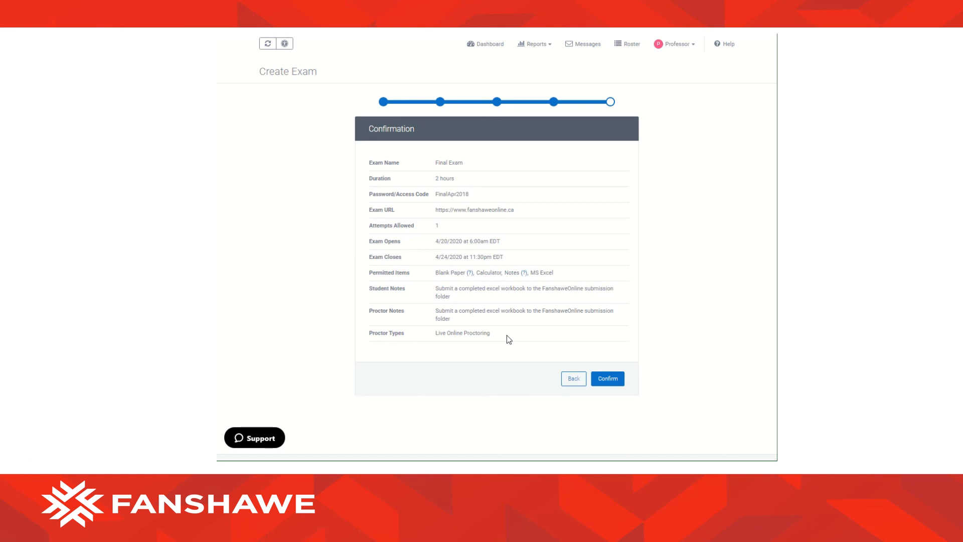
{"action": "left_click", "coordinate": [617, 379]}
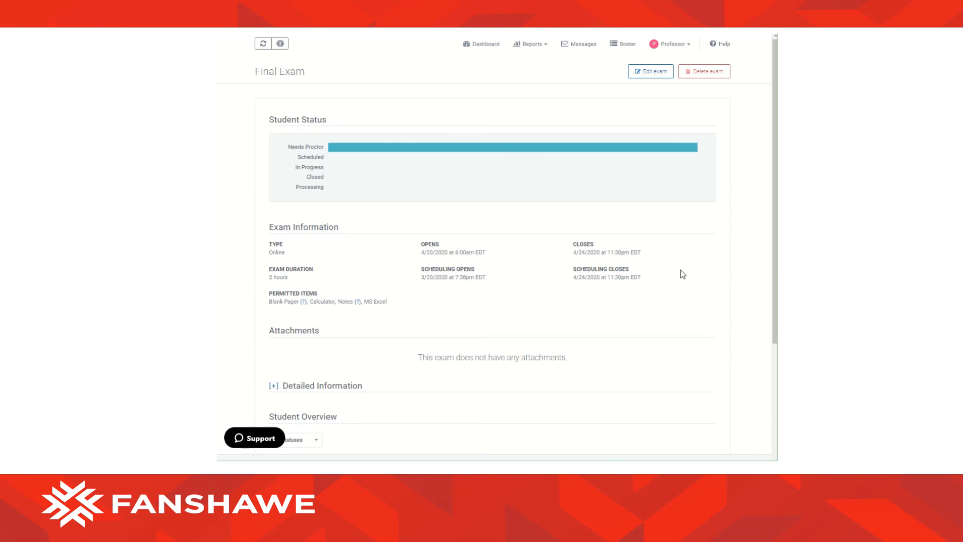
From the dashboard, expand the Final Exam's detailed information and reveal its access code.
{"action": "scroll", "coordinate": [681, 273], "scroll_direction": "down", "scroll_amount": 1}
{"action": "scroll", "coordinate": [681, 273], "scroll_direction": "up", "scroll_amount": 1}
{"action": "left_click", "coordinate": [481, 45]}
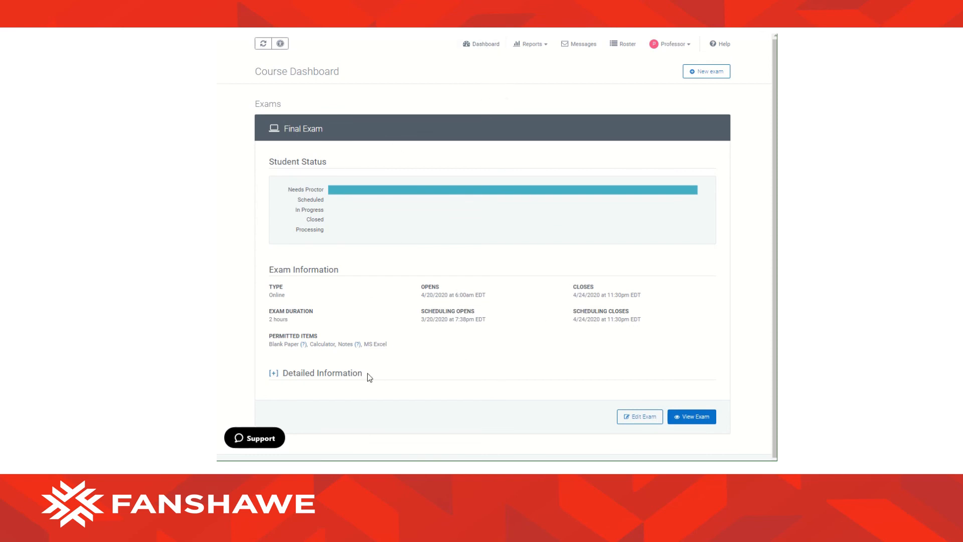
{"action": "left_click", "coordinate": [273, 374]}
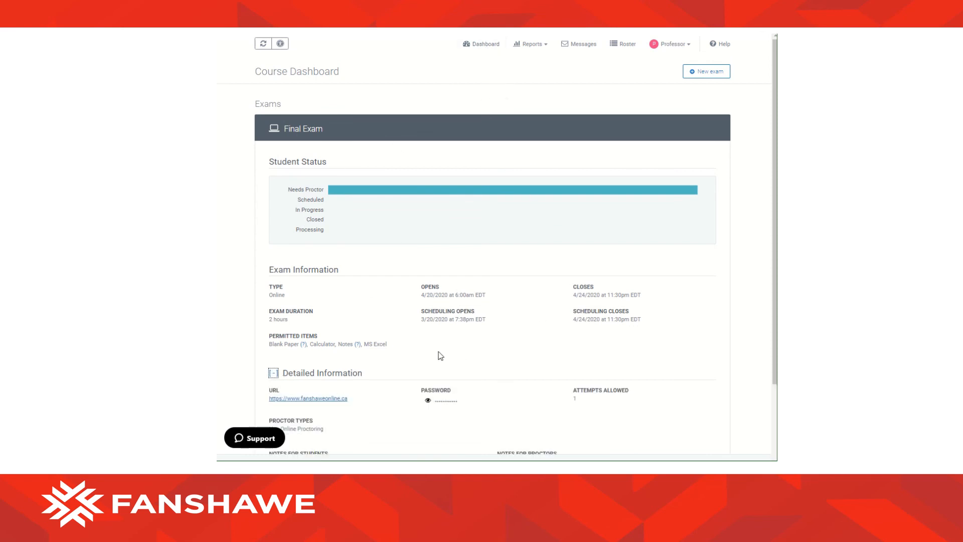
{"action": "scroll", "coordinate": [440, 355], "scroll_direction": "down", "scroll_amount": 2}
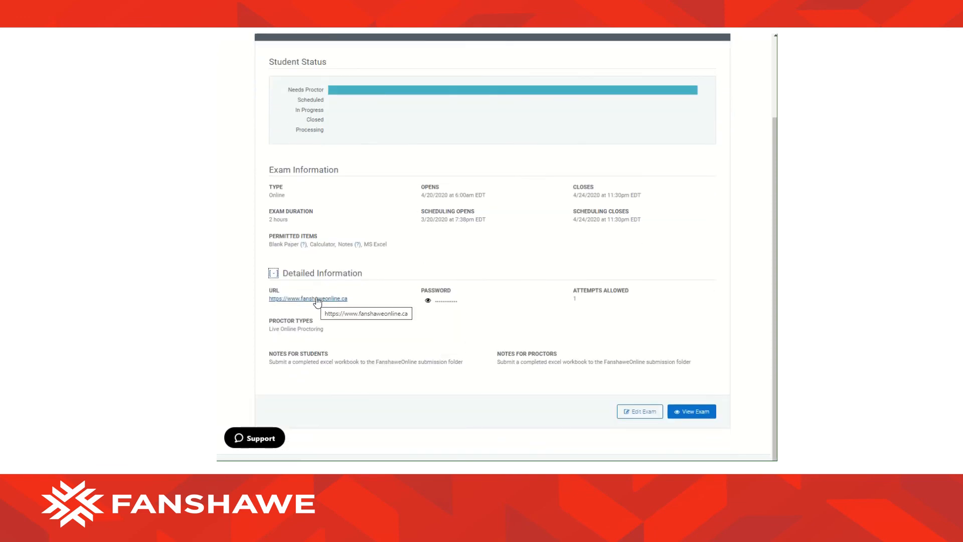
{"action": "left_click", "coordinate": [428, 300]}
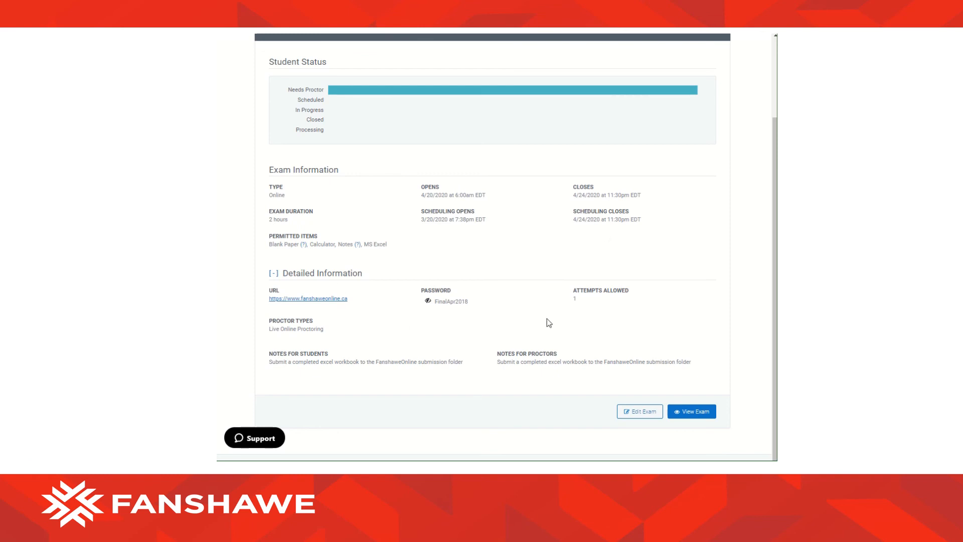
{"action": "scroll", "coordinate": [593, 286], "scroll_direction": "up", "scroll_amount": 2}
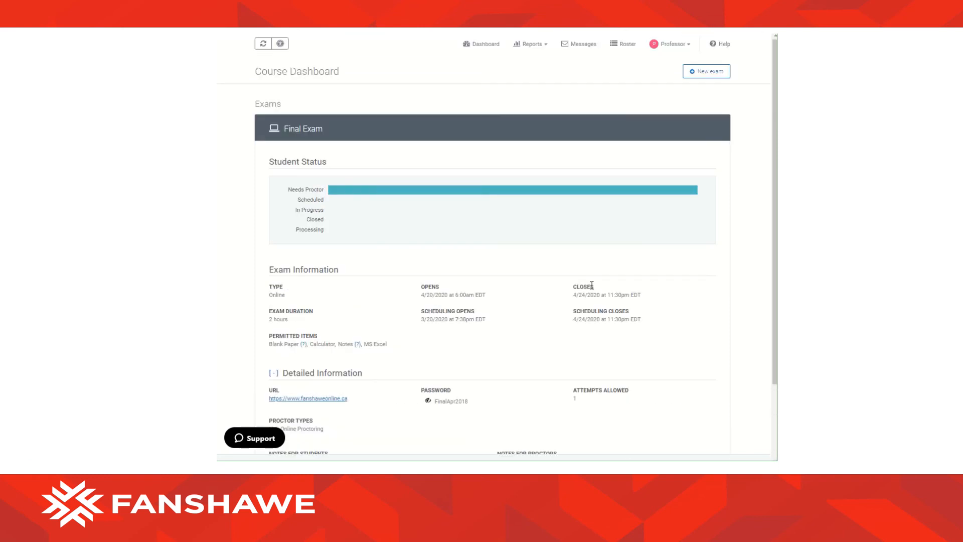
{"action": "scroll", "coordinate": [592, 285], "scroll_direction": "down", "scroll_amount": 1}
{"action": "scroll", "coordinate": [592, 285], "scroll_direction": "down", "scroll_amount": 1}
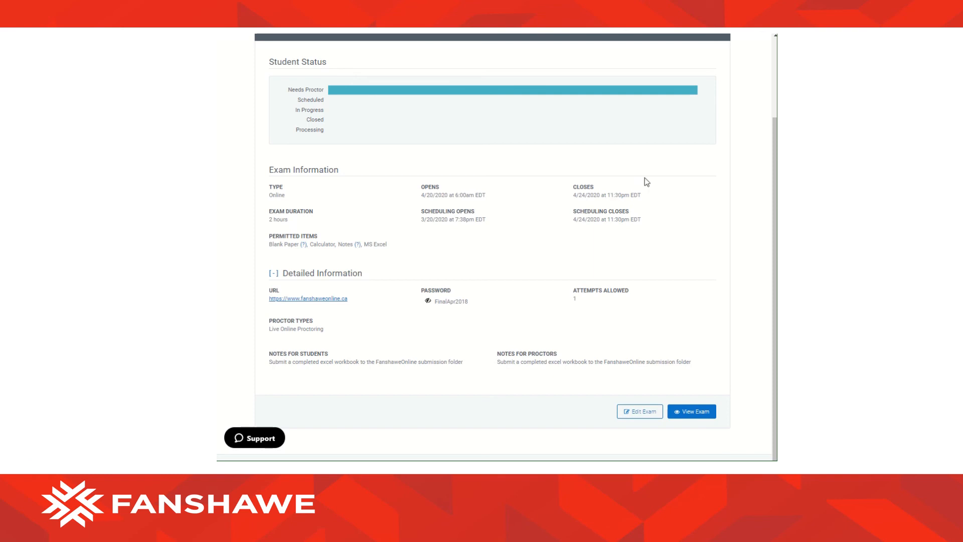
Edit the Final Exam to close on 04/26/2020, confirm it, and go back to the dashboard.
{"action": "left_click", "coordinate": [645, 412]}
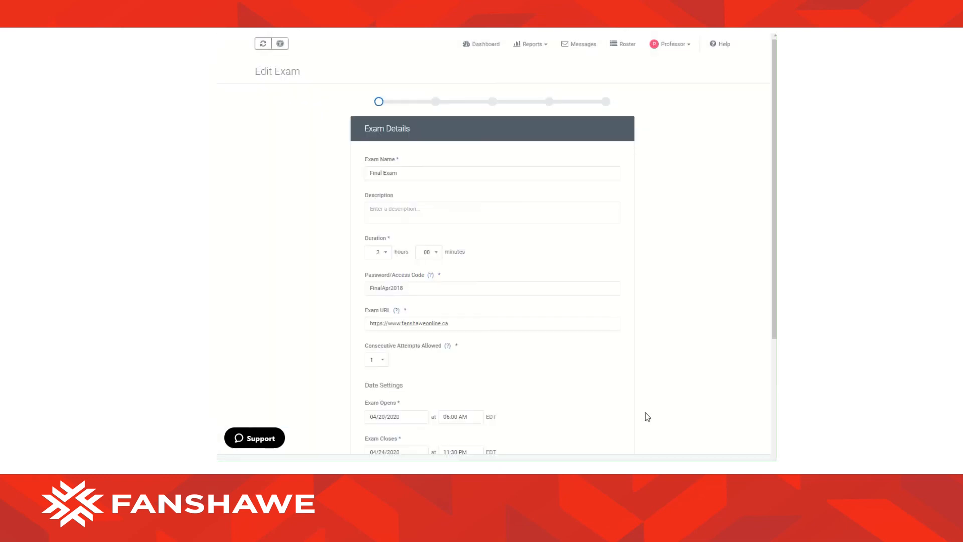
{"action": "scroll", "coordinate": [590, 364], "scroll_direction": "down", "scroll_amount": 2}
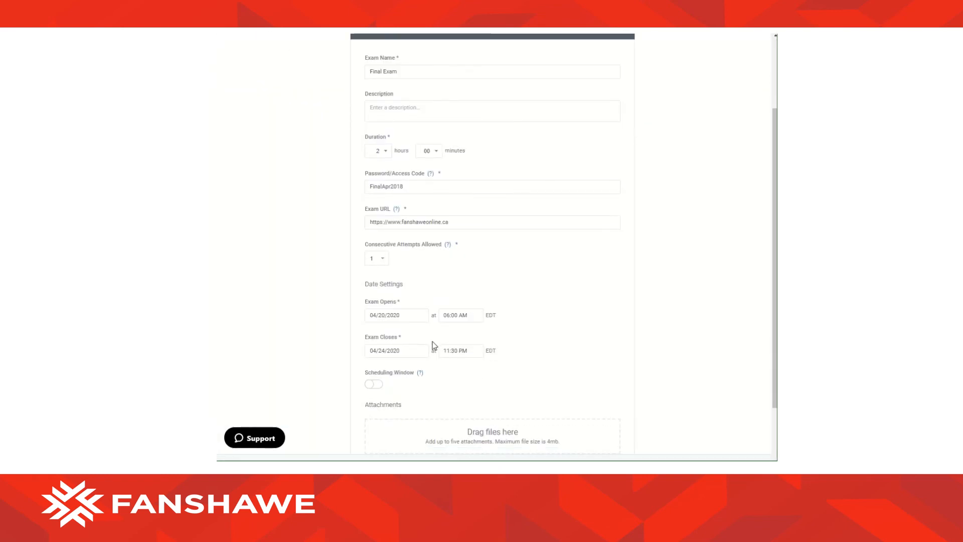
{"action": "left_click", "coordinate": [417, 348]}
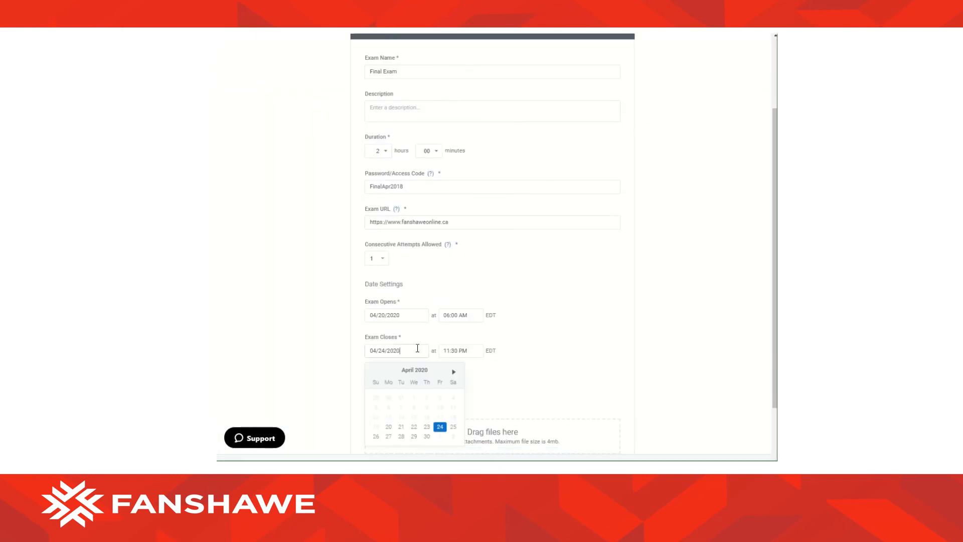
{"action": "left_click", "coordinate": [376, 436]}
{"action": "scroll", "coordinate": [642, 275], "scroll_direction": "down", "scroll_amount": 2}
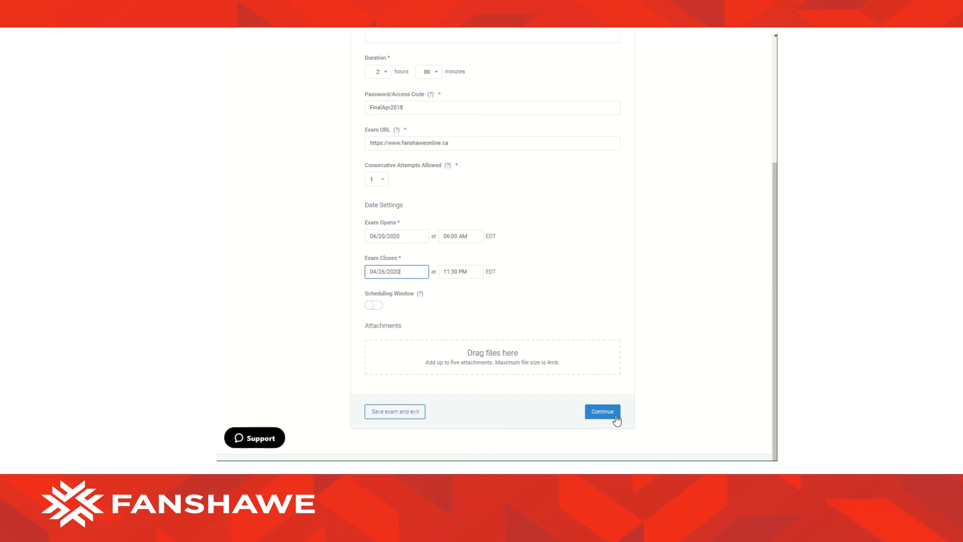
{"action": "left_click", "coordinate": [408, 417]}
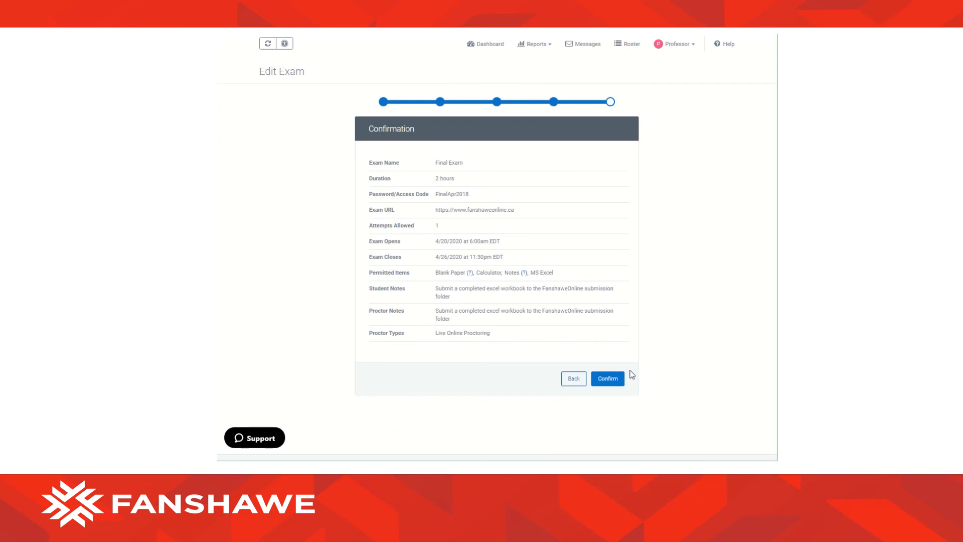
{"action": "left_click", "coordinate": [616, 380]}
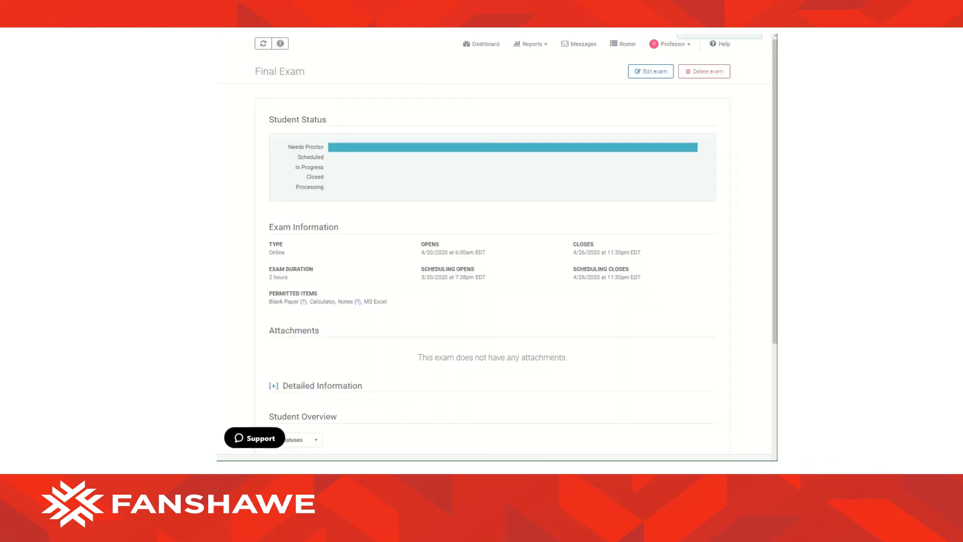
{"action": "left_click", "coordinate": [476, 45]}
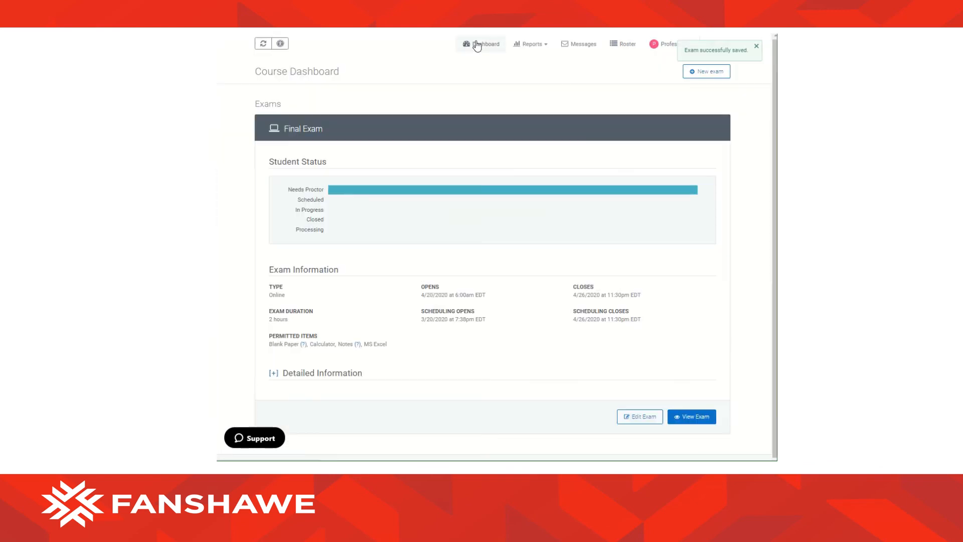